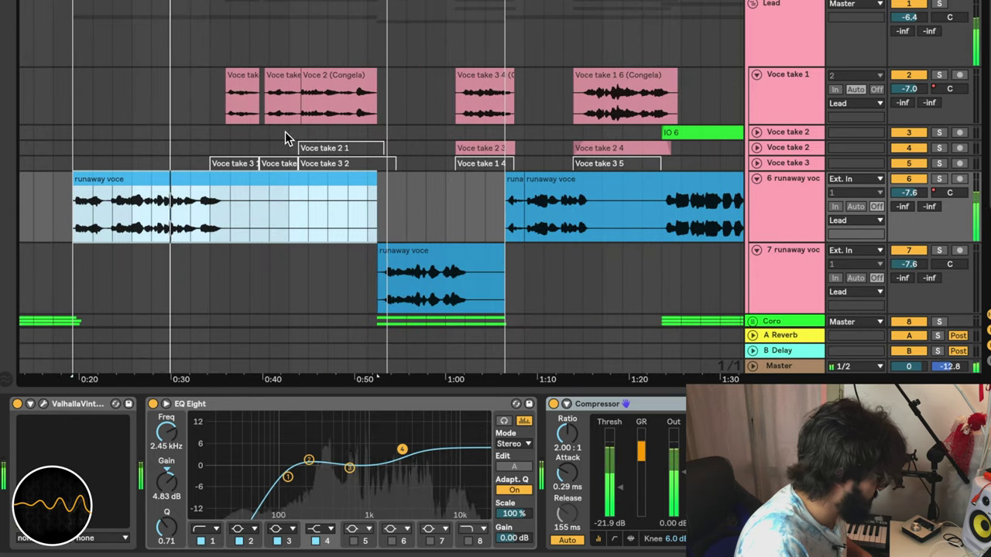
Step: Solo the 6 runaway voc track and select its runaway voce clip at the start of the vocal
scroll(285, 131, "down", 3)
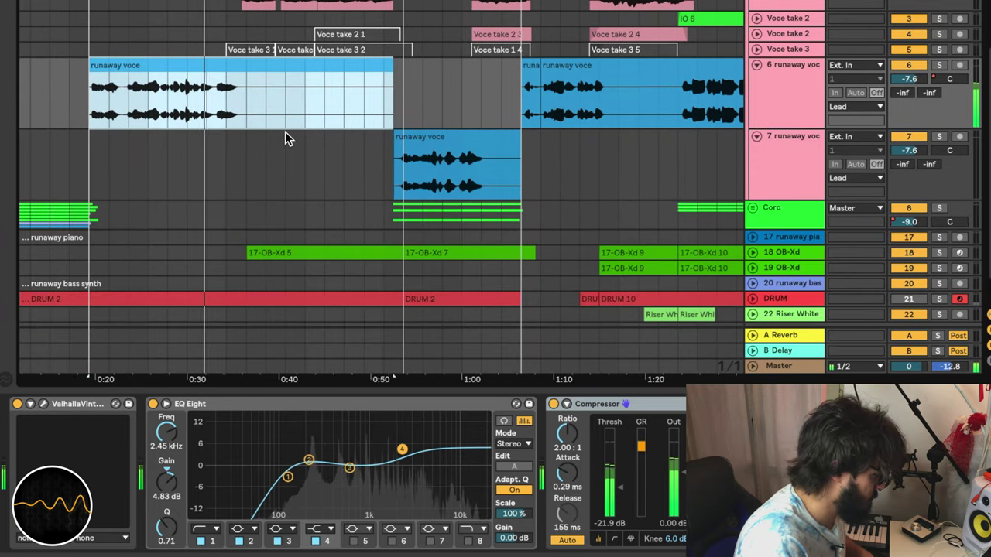
scroll(285, 138, "up", 2)
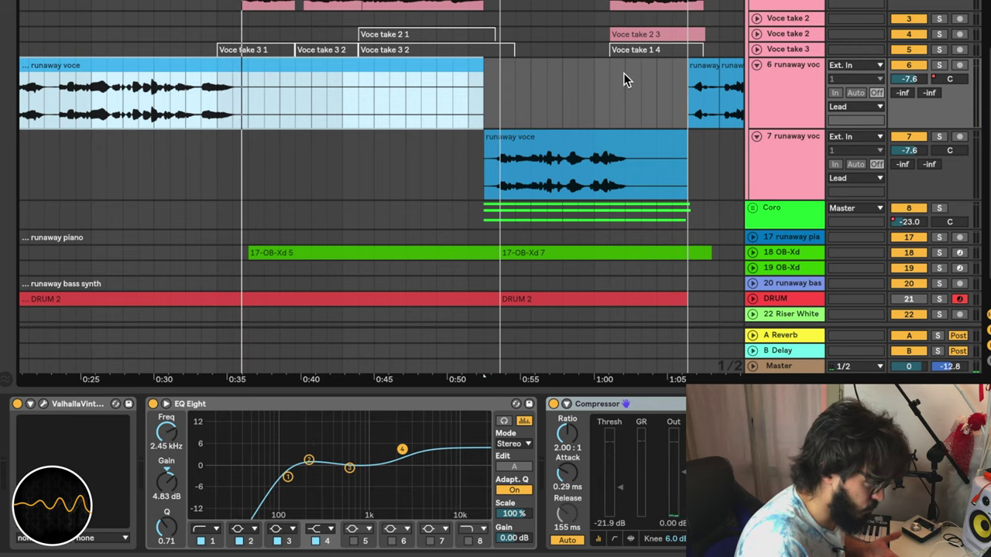
scroll(623, 73, "up", 3)
scroll(649, 173, "left", 8)
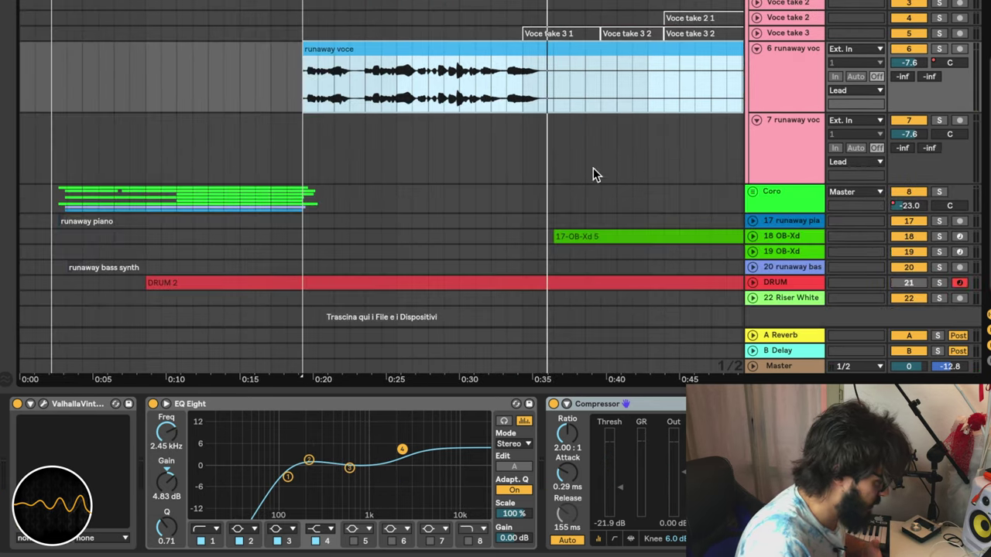
left_click(939, 48)
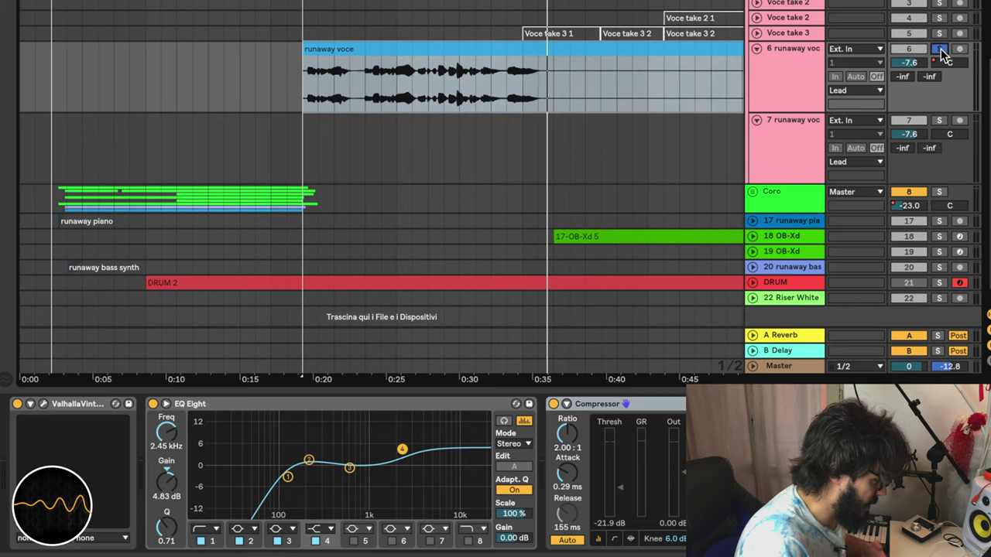
left_click(310, 54)
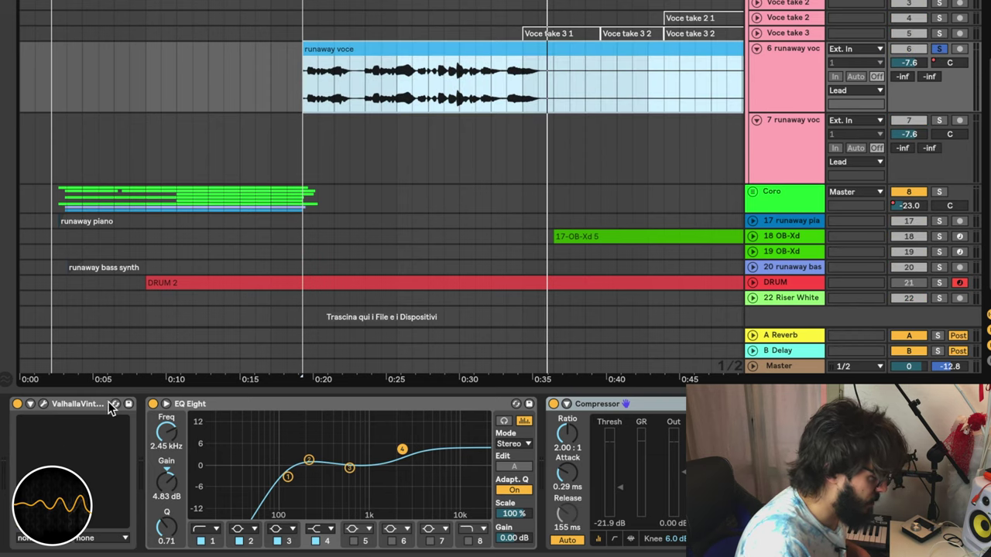
Step: Collapse the ValhallaVintageVerb device and go through EQ Eight, Compressor and the Lookahead device in the solo track's chain
double_click(69, 405)
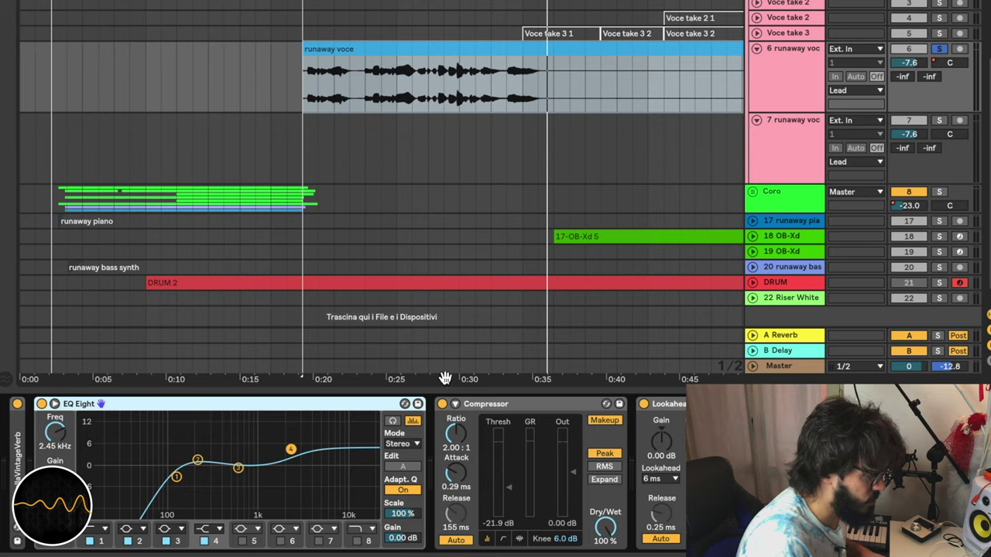
left_click(558, 404)
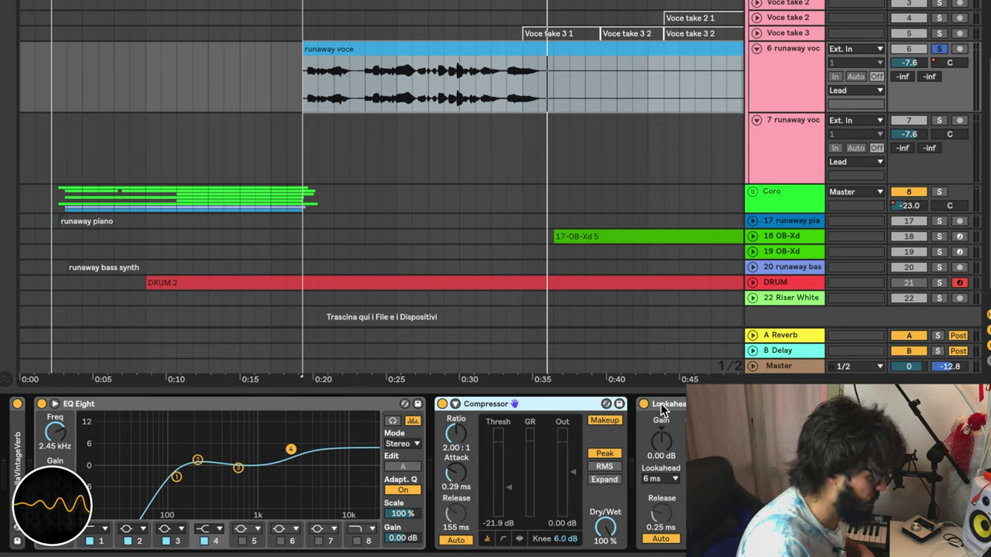
key("Left")
left_click(304, 412)
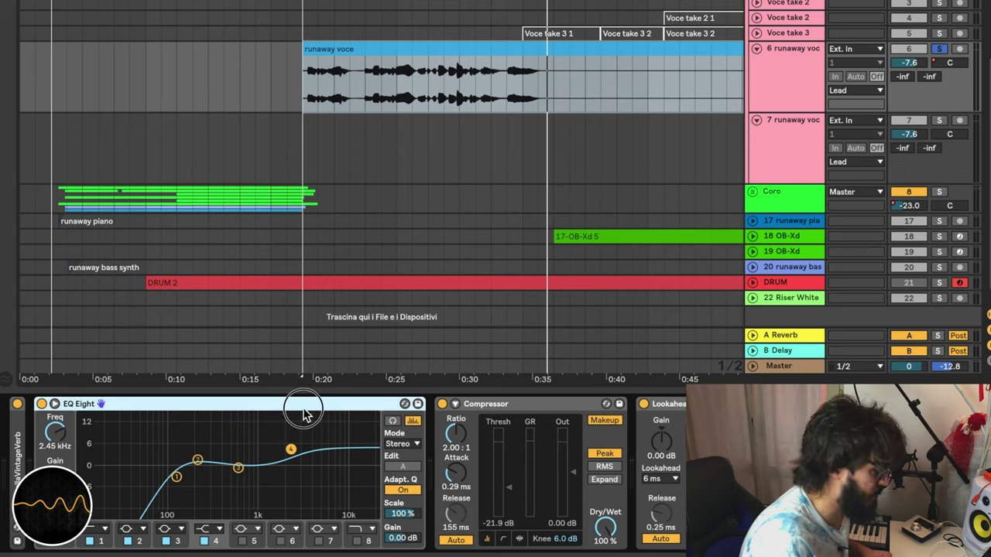
left_click(507, 403)
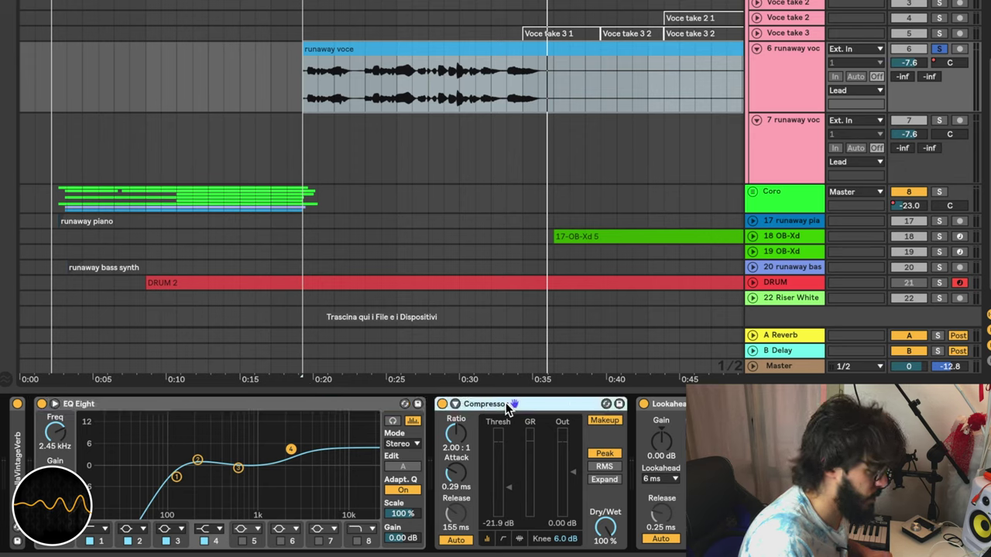
left_click(676, 405)
left_click(21, 424)
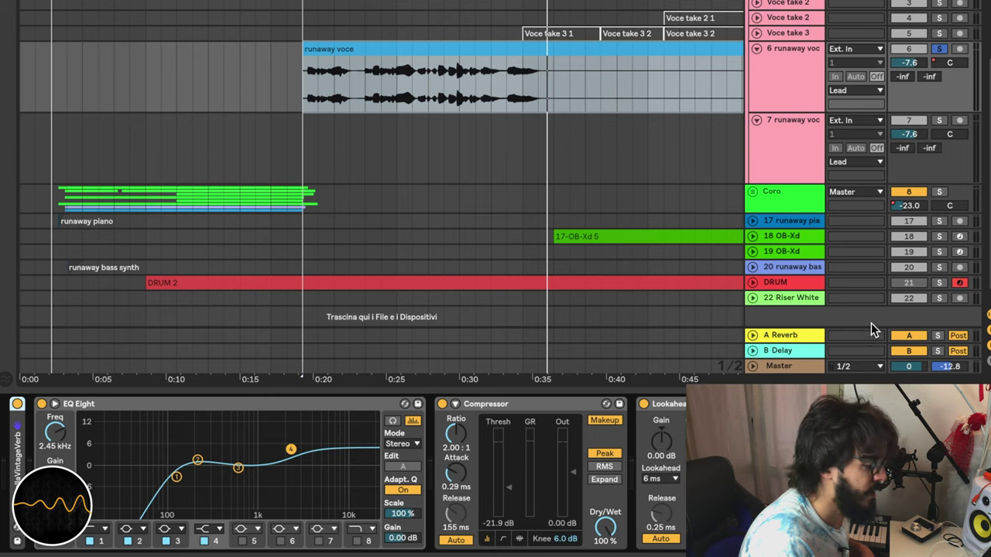
Step: Inspect the devices on the A Reverb and B Delay return tracks, and return to the 6 runaway voc chain
left_click(800, 335)
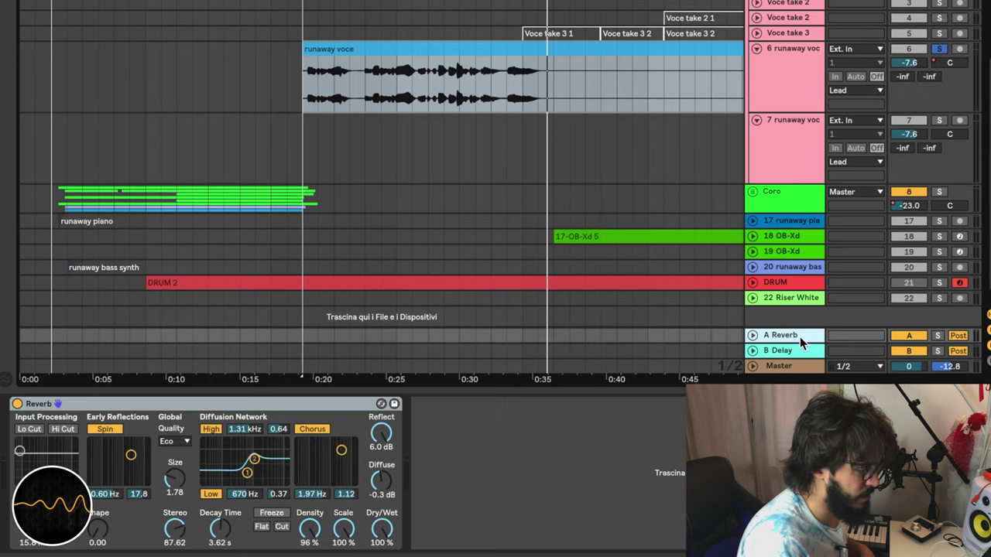
left_click(802, 348)
left_click(806, 198)
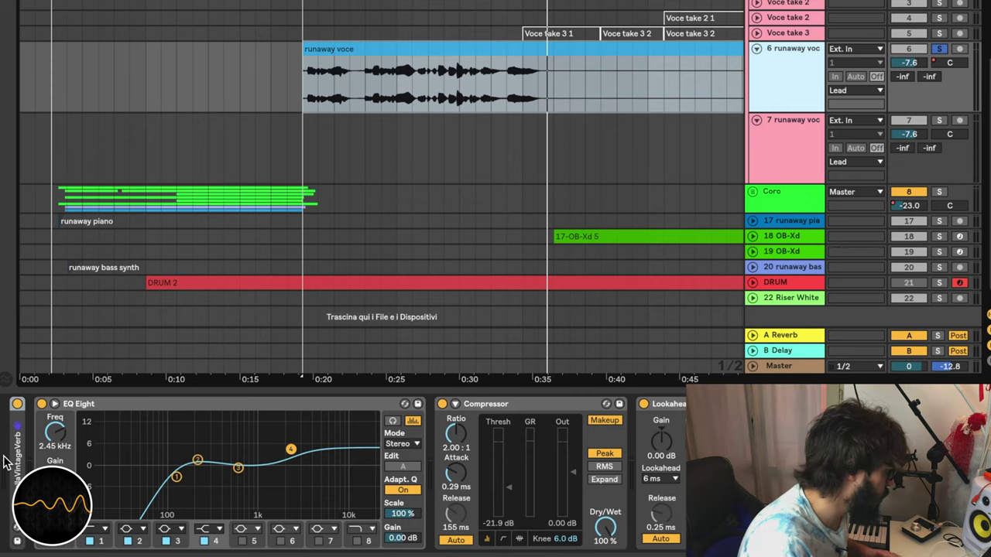
Step: Examine the order and settings of ValhallaVintageVerb, EQ Eight and Compressor on the 6 runaway voc track
scroll(440, 159, "up", 3)
scroll(441, 160, "right", 5)
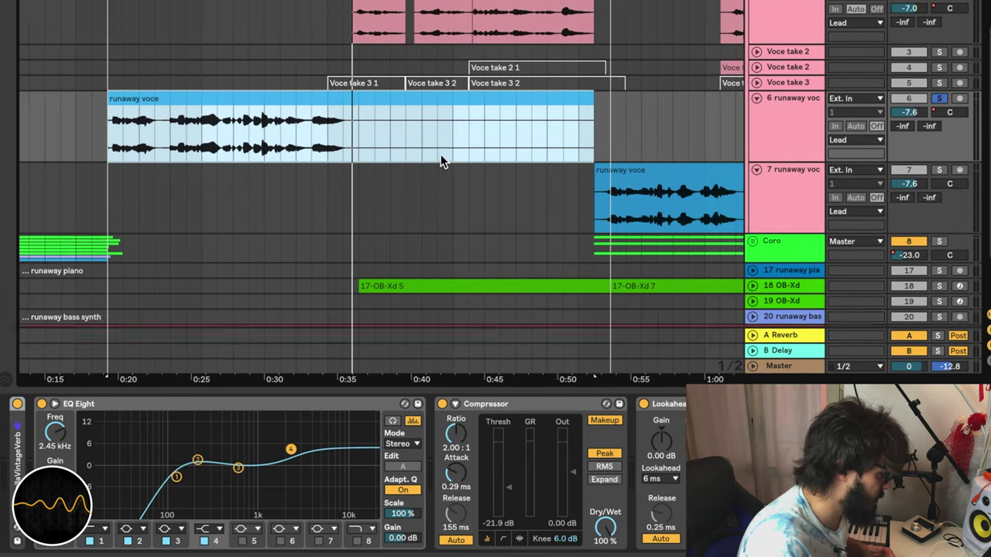
scroll(440, 155, "up", 2)
left_click(20, 457)
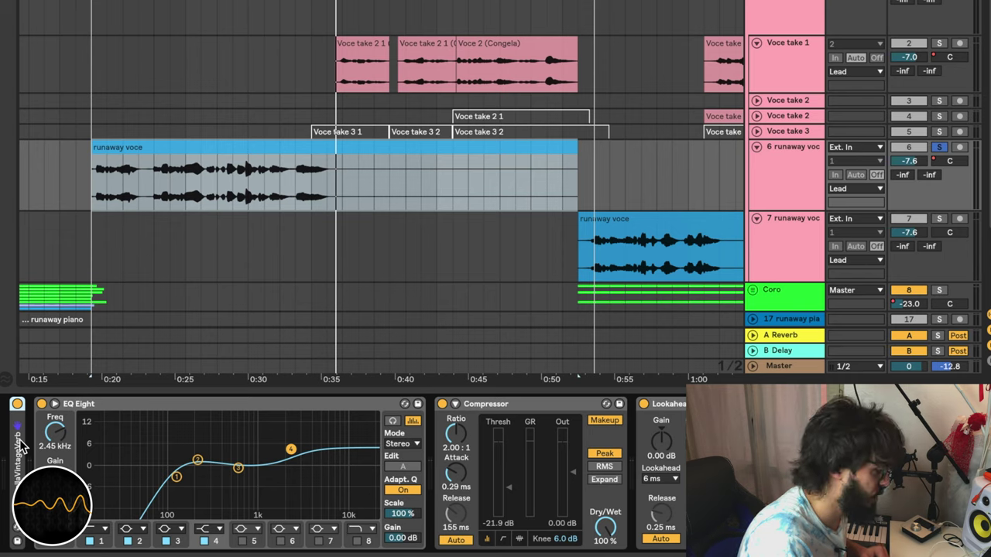
left_click(278, 172)
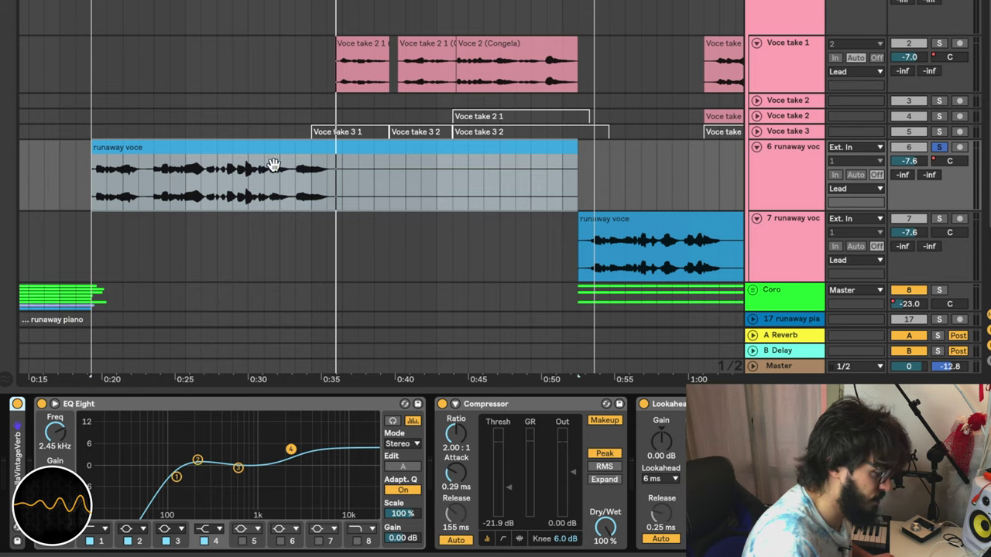
left_click(533, 406)
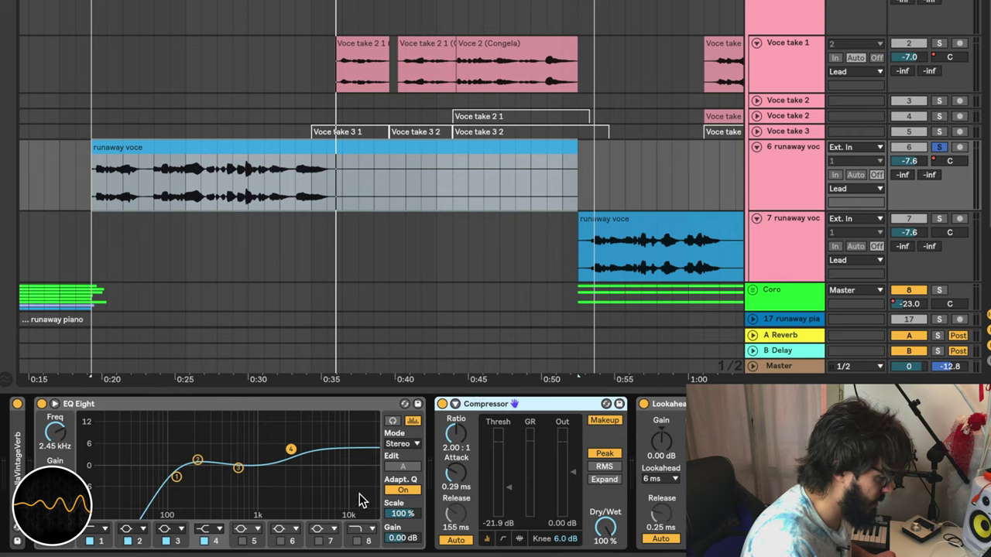
left_click(17, 427)
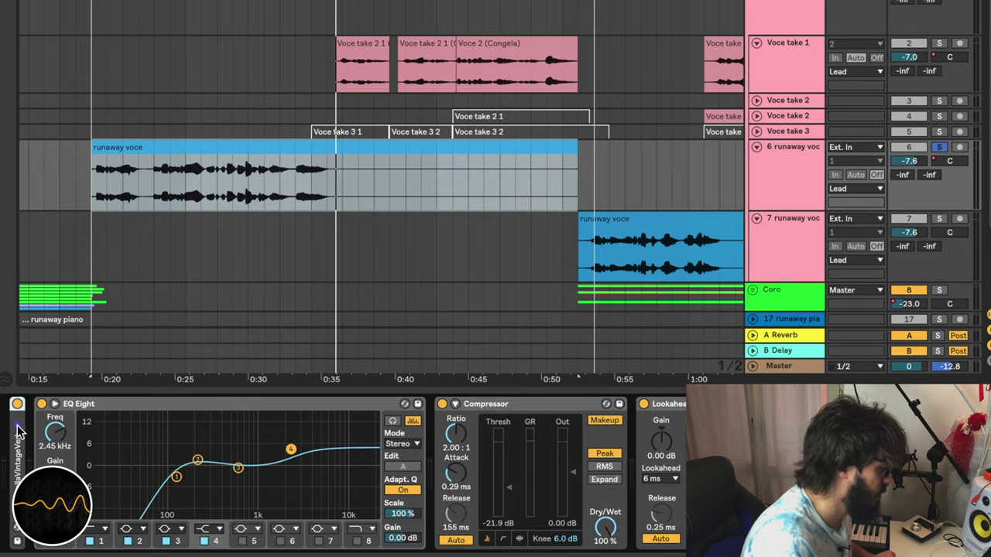
left_click(303, 403)
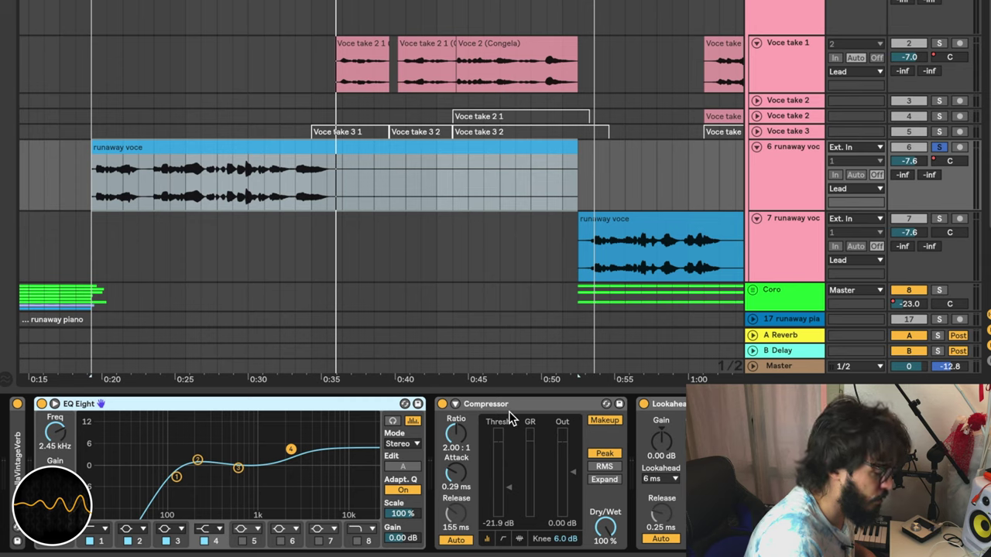
left_click(480, 407)
left_click(361, 409)
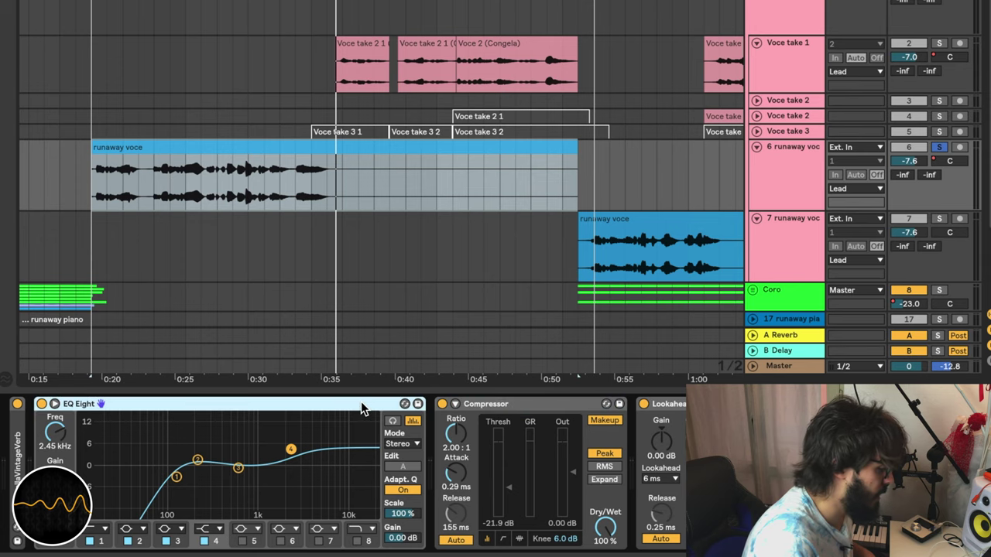
left_click(514, 406)
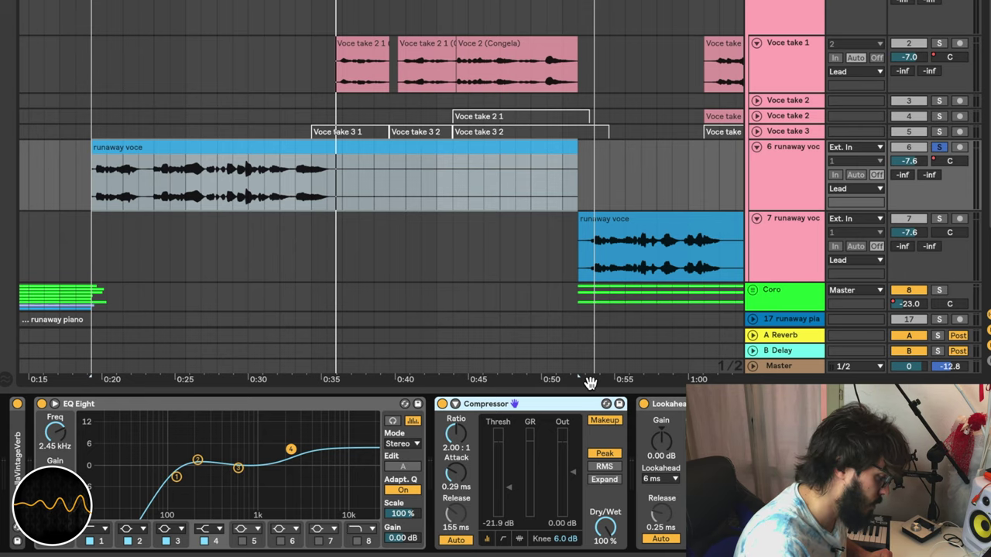
left_click(334, 404)
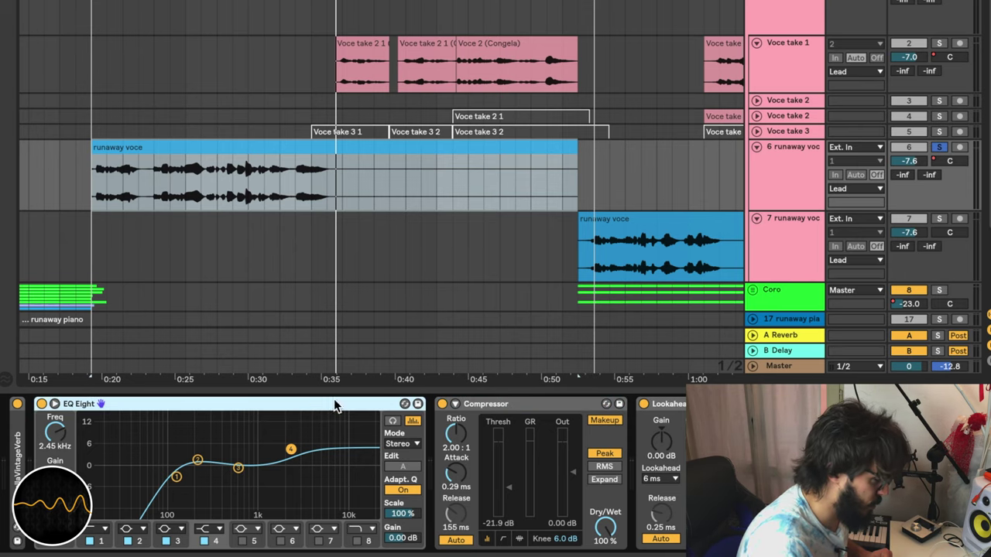
left_click(466, 437)
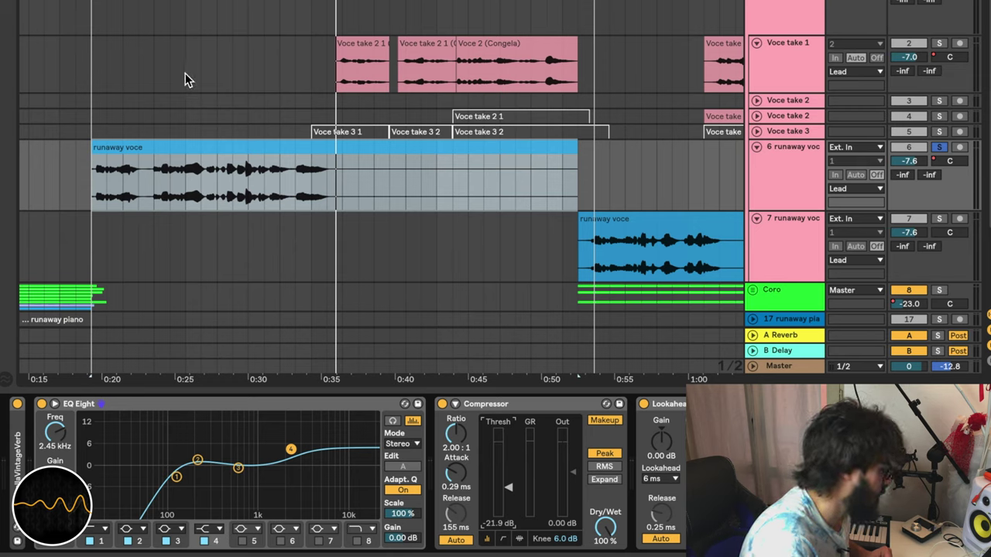
Step: Bypass ValhallaVintageVerb, EQ Eight, Compressor and the Lookahead device, and play the runaway voce clip from its start
left_click(96, 184)
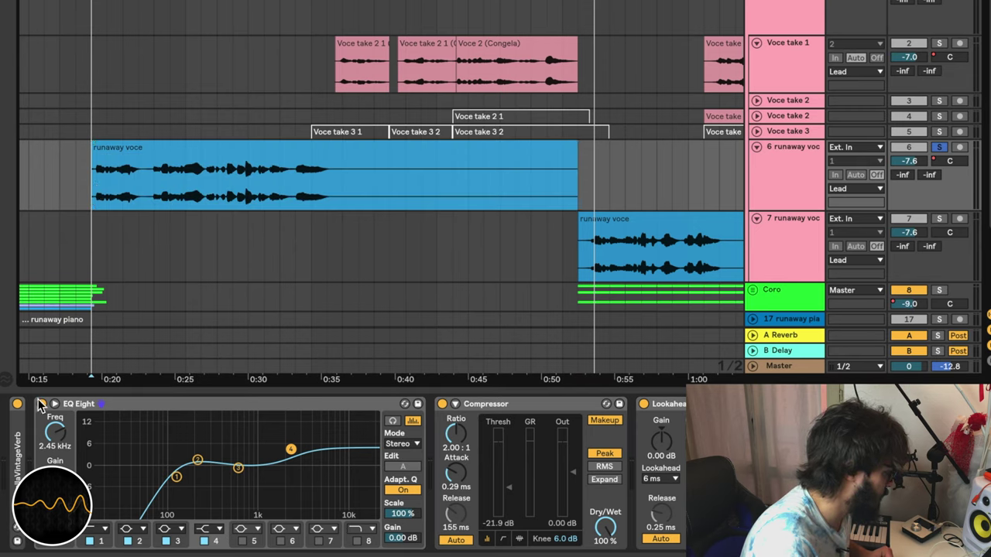
left_click(17, 403)
left_click(441, 403)
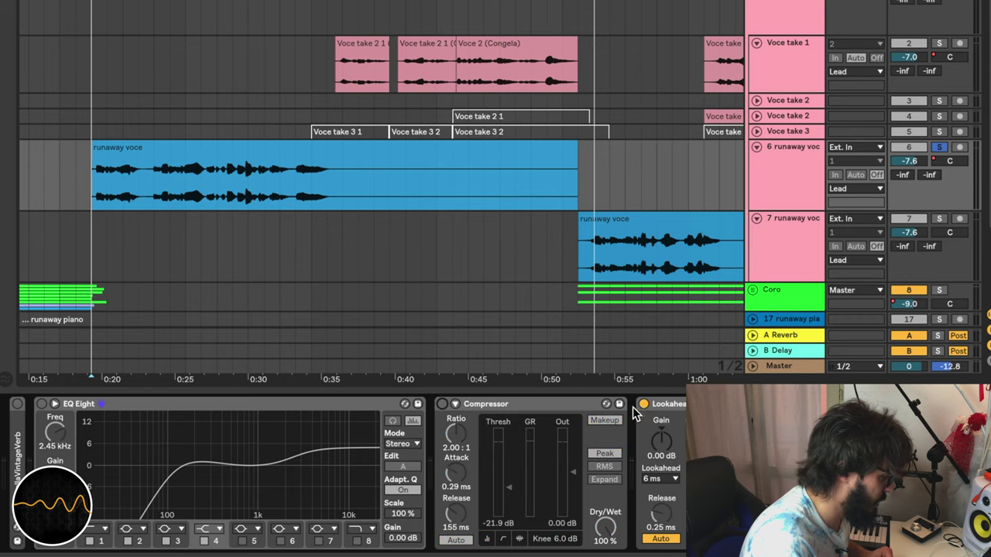
left_click(643, 404)
key("space")
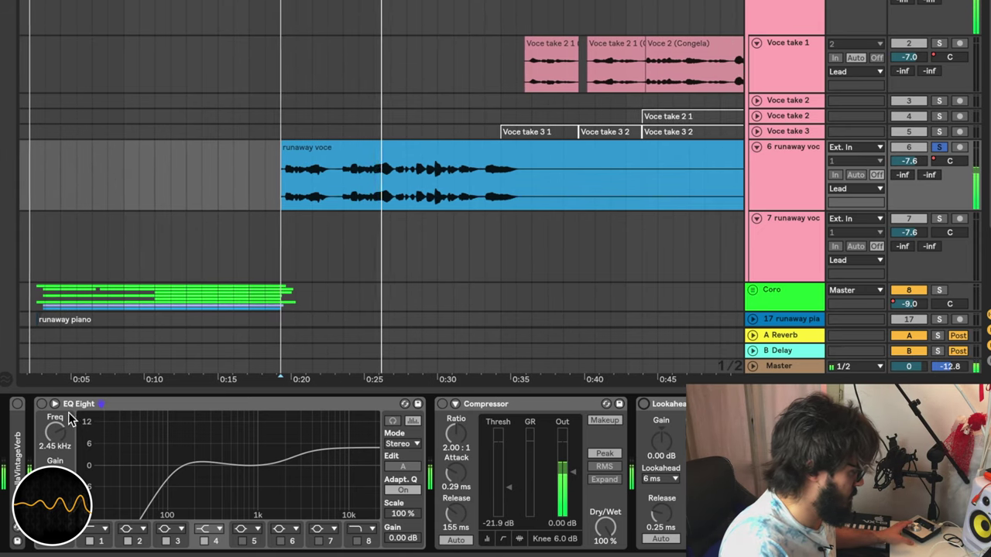
Step: Switch EQ Eight, Compressor, the Lookahead device and ValhallaVintageVerb back on one after another while the vocal plays
left_click(41, 403)
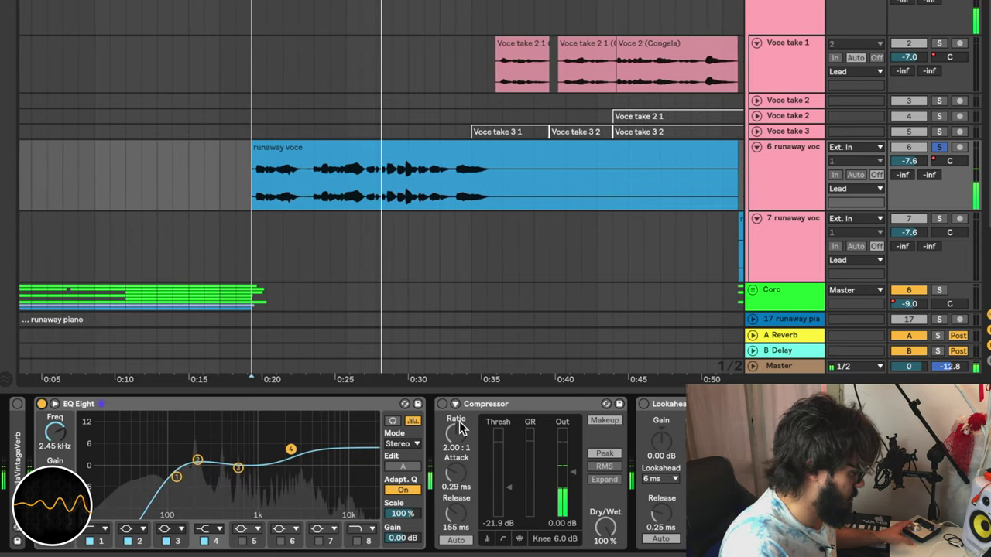
left_click(442, 403)
left_click(643, 403)
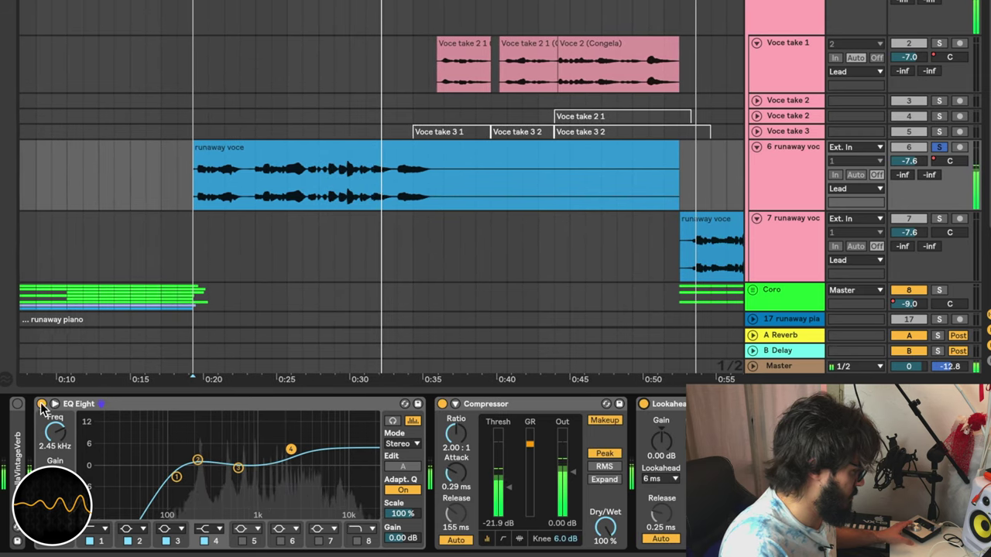
left_click(17, 404)
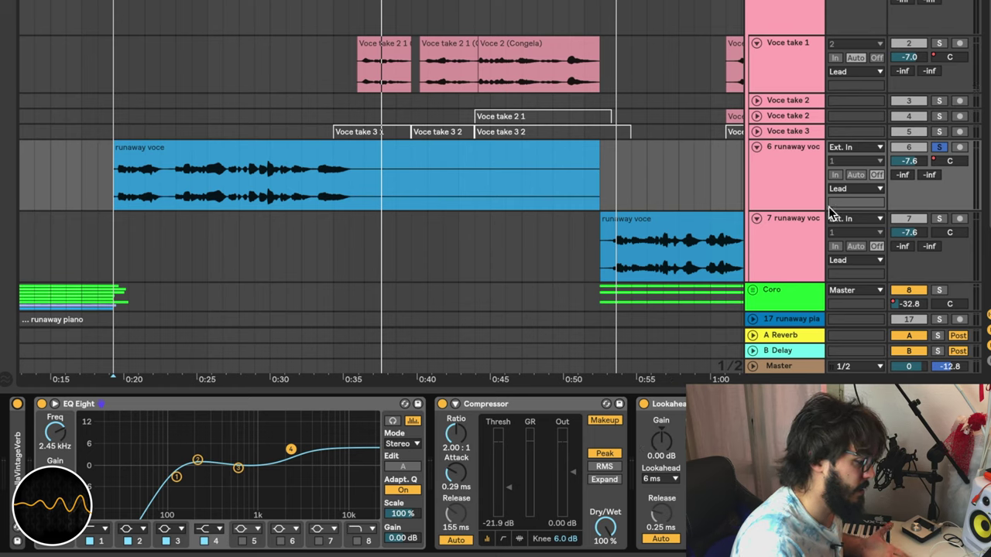
Step: Unsolo the 6 runaway voc track and compare its EQ Eight curve with the one on Voce take 1
left_click(818, 150)
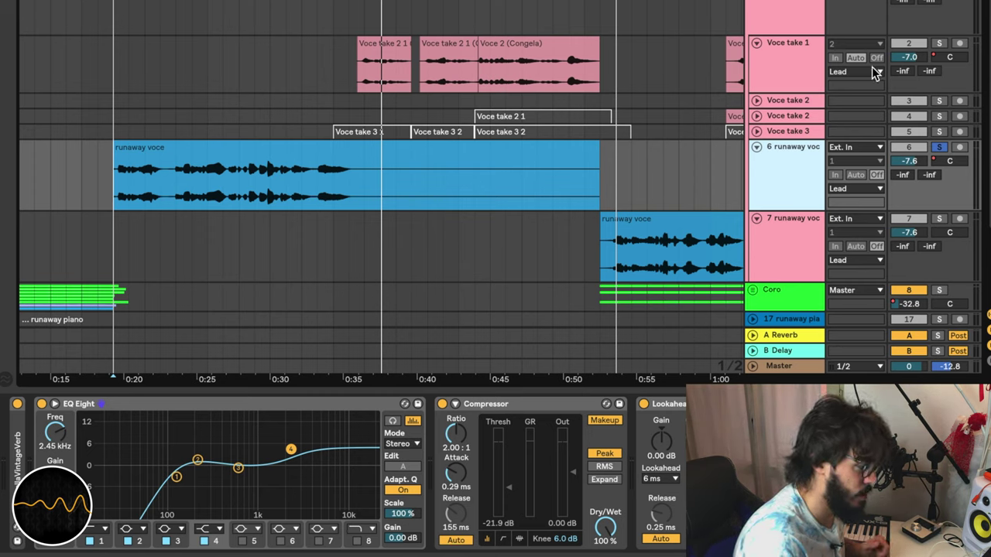
left_click(809, 73)
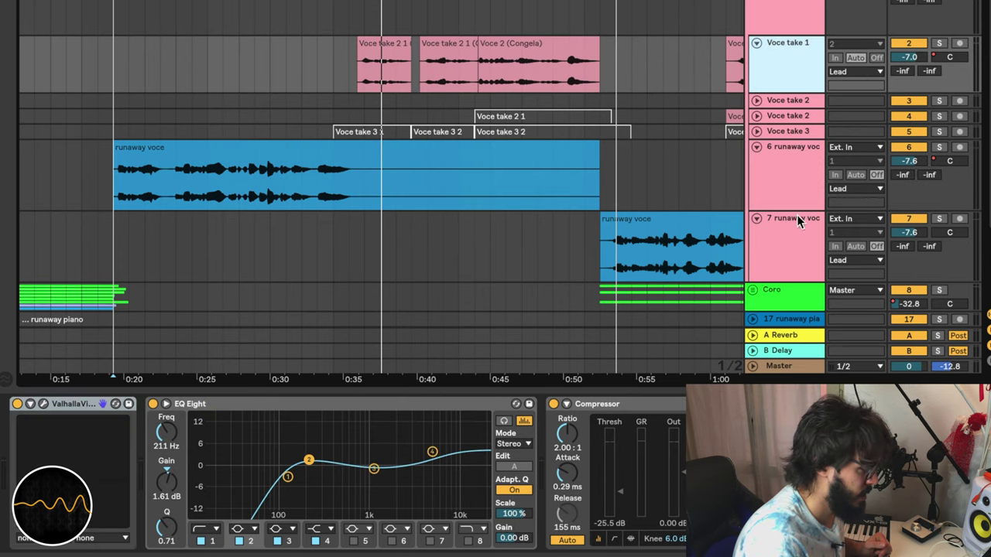
left_click(776, 184)
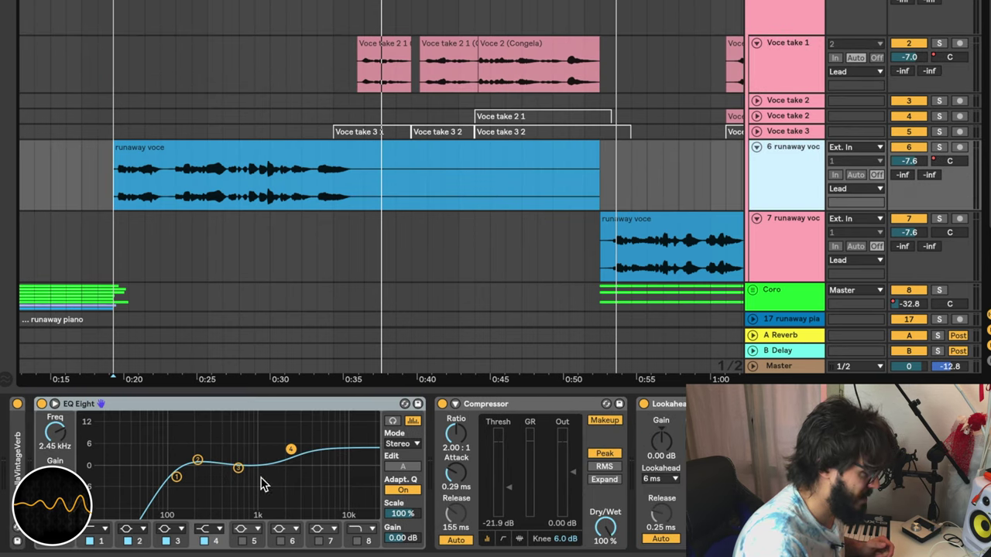
left_click(796, 64)
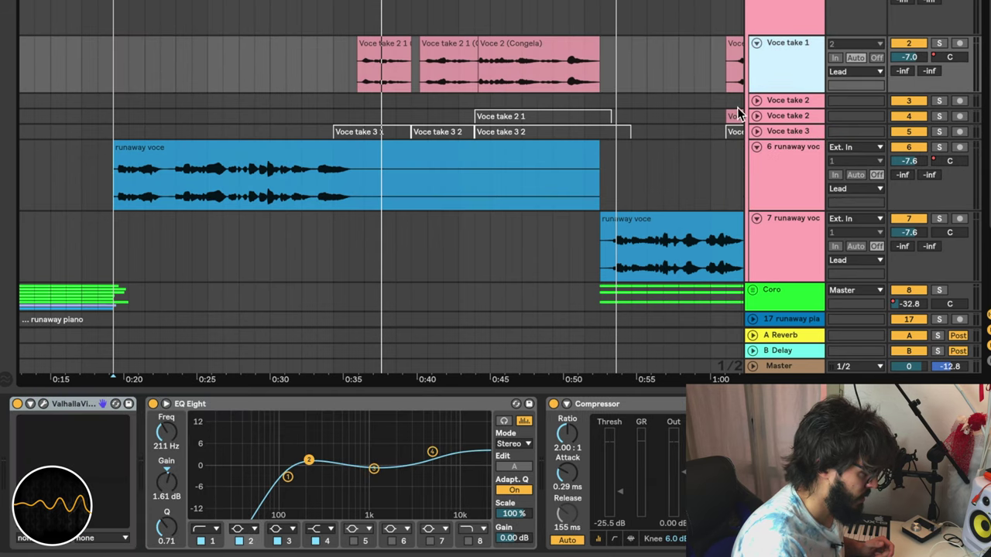
left_click(774, 183)
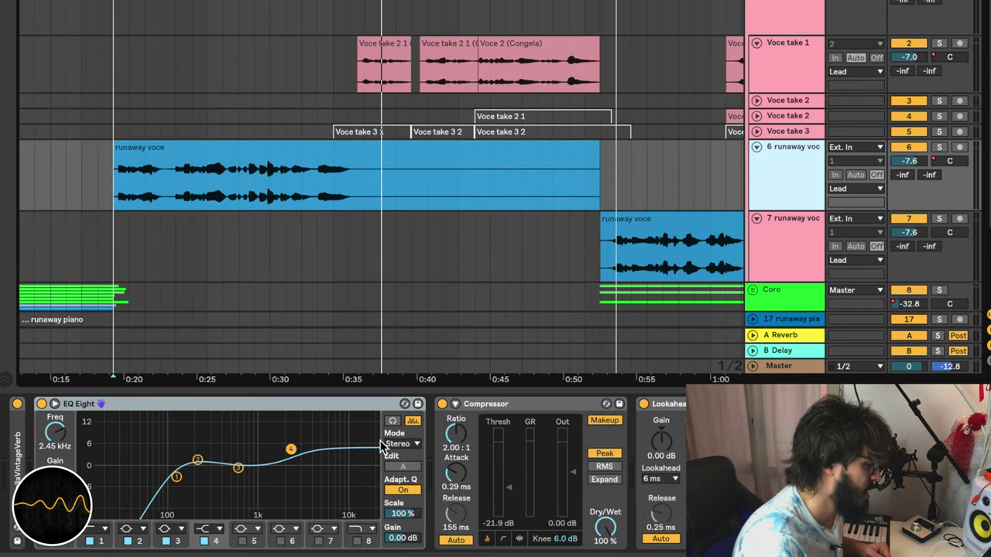
left_click(786, 73)
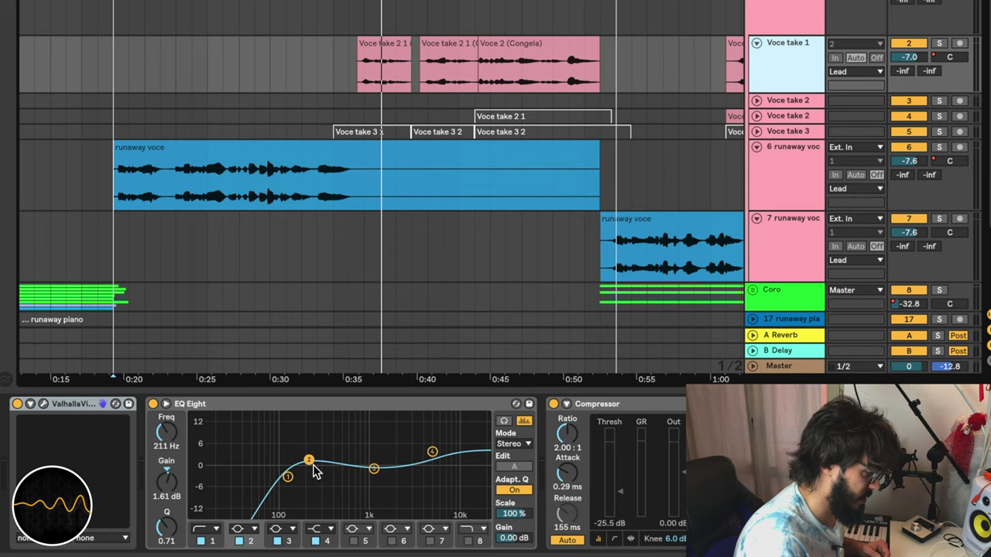
left_click(796, 200)
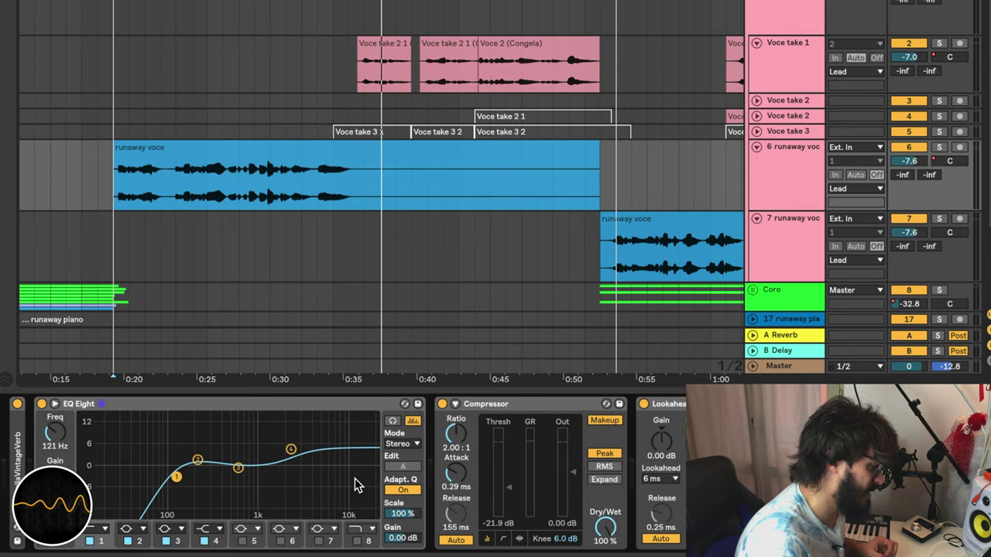
Step: Play the first clip on the Voce take 1 track and solo that track
left_click(802, 78)
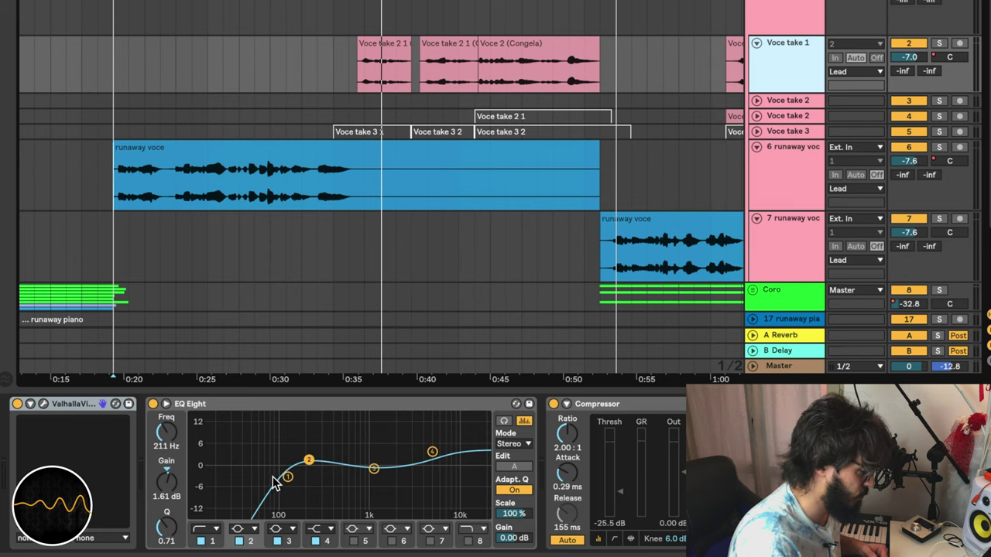
left_click(347, 403)
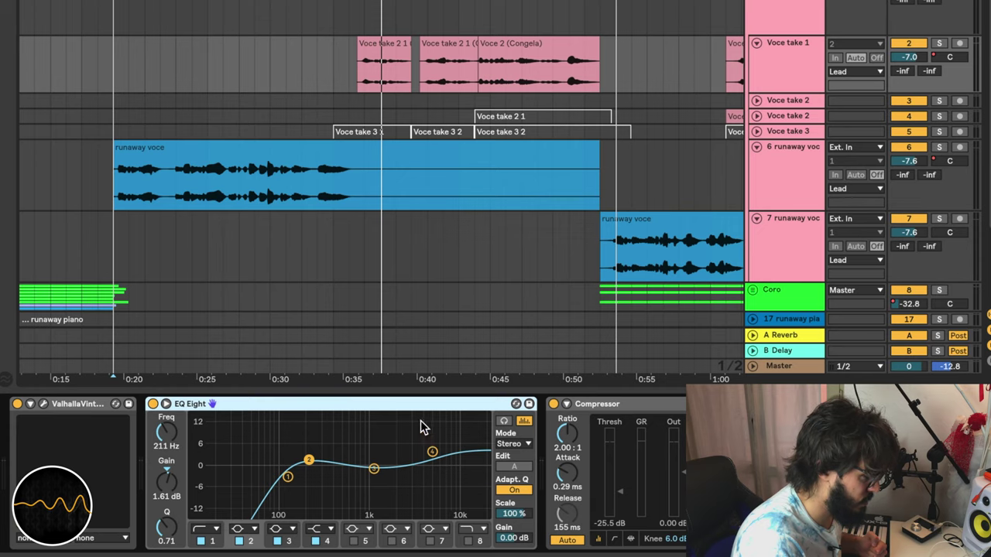
left_click(796, 63)
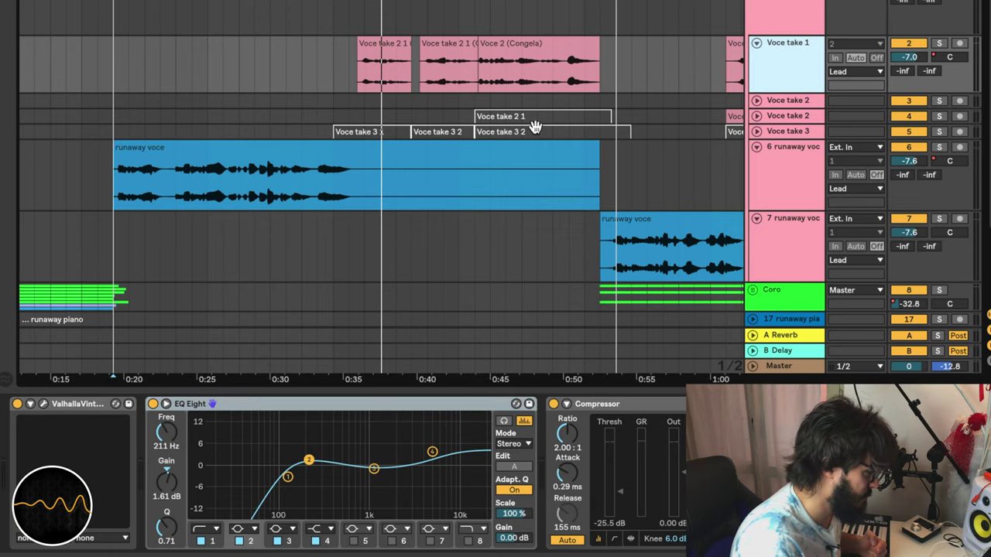
left_click(372, 48)
key("space")
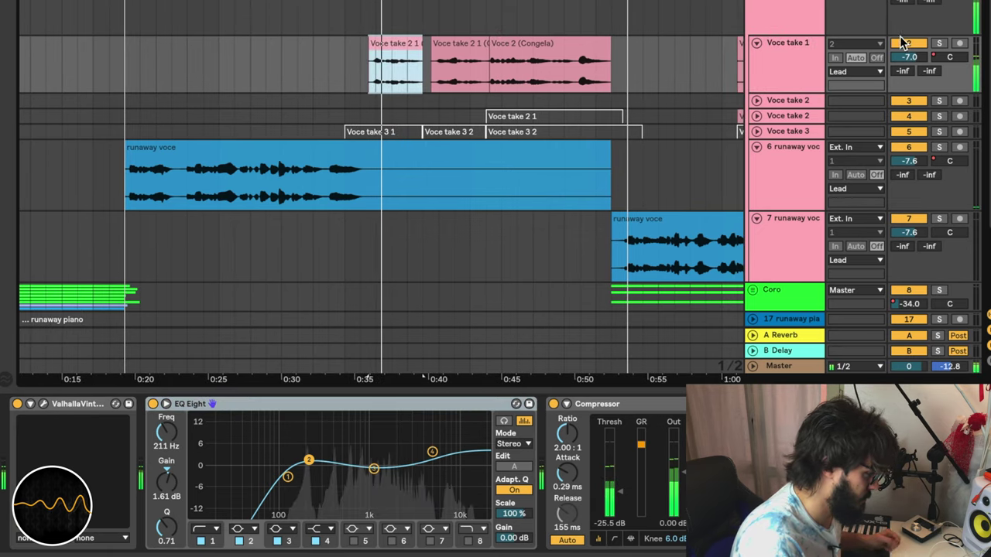
left_click(939, 44)
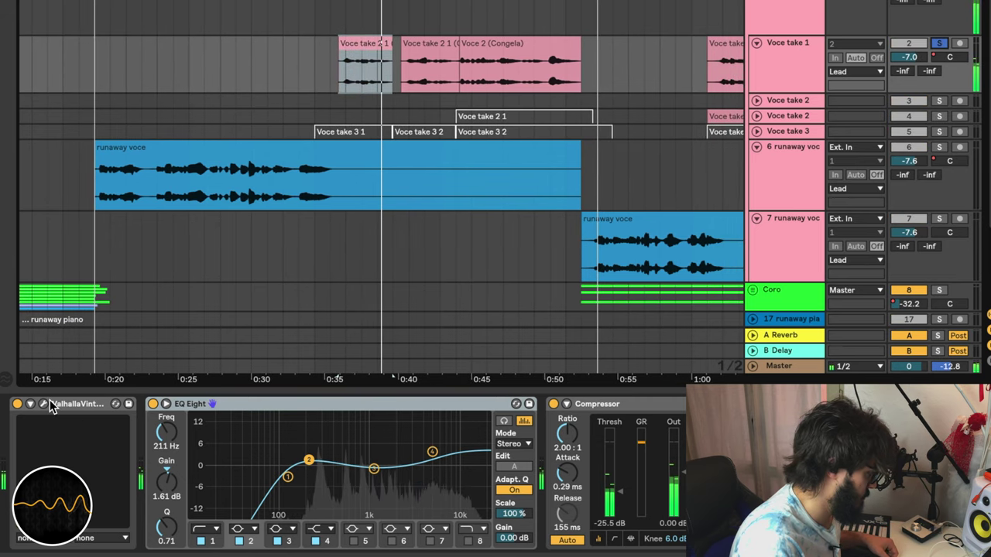
Step: Bypass ValhallaVintageVerb on Voce take 1 and compare the vocal with EQ Eight's band 1 low cut off and on
left_click(162, 405)
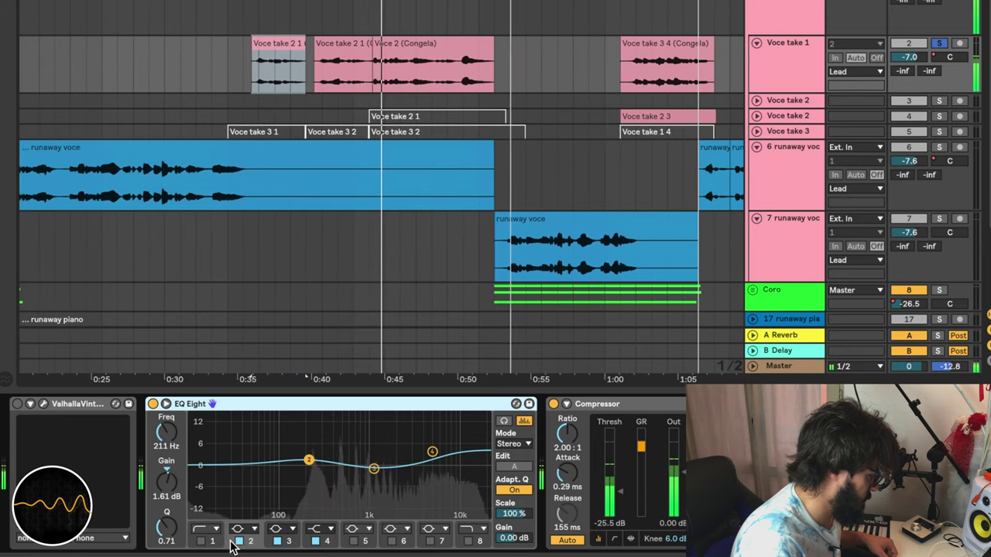
left_click(201, 542)
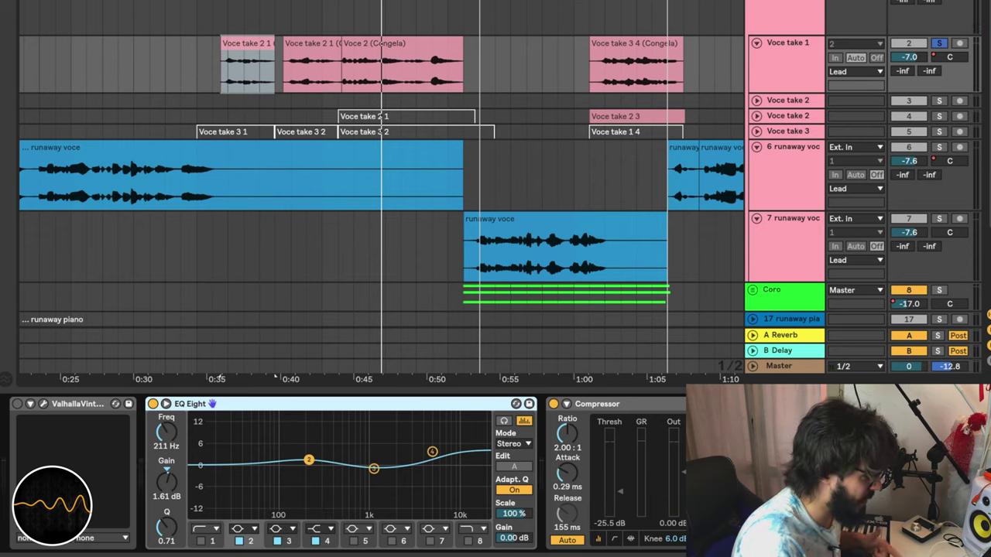
key("space")
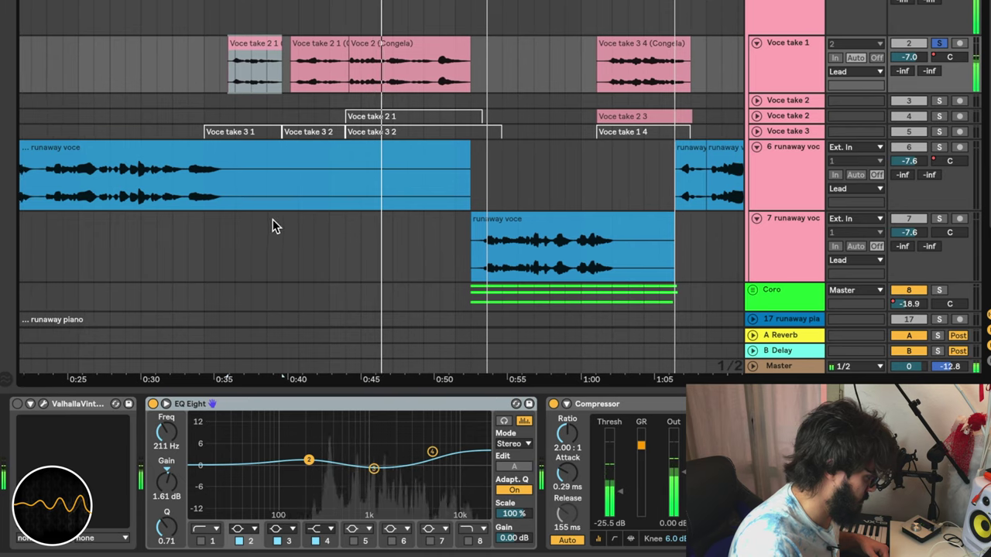
left_click(200, 541)
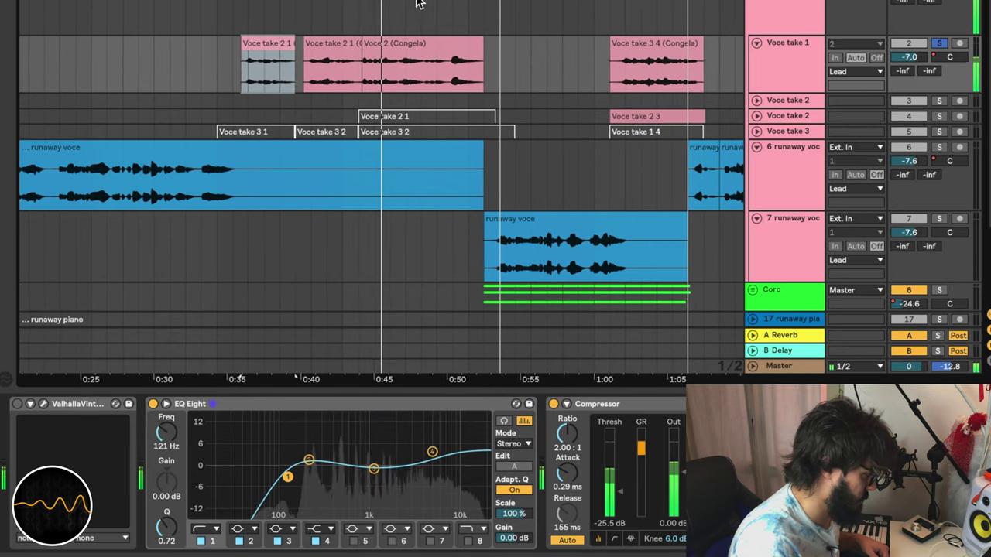
Step: Play the end of Voce 2 (Congela) with EQ Eight and Compressor bypassed, and switch both devices back on
left_click(359, 63)
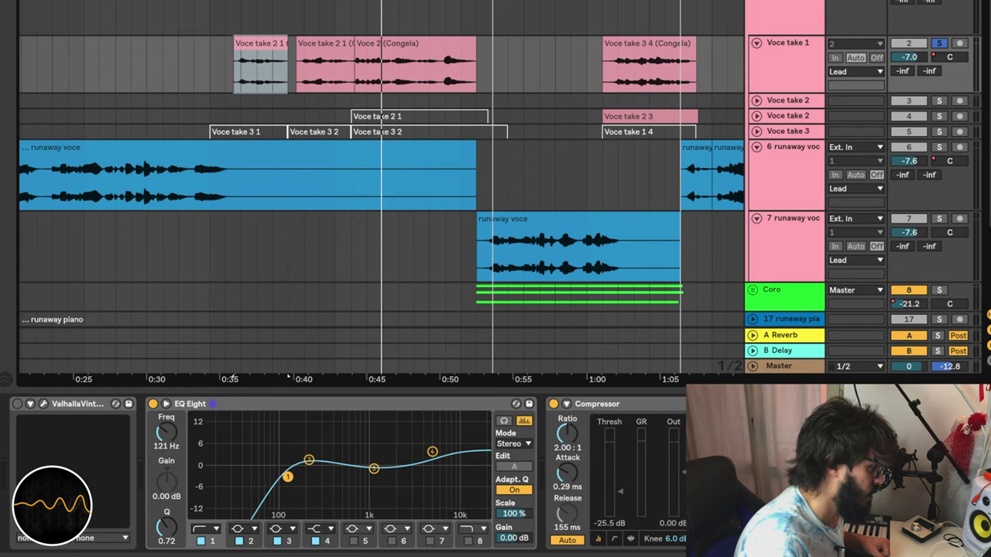
key("space")
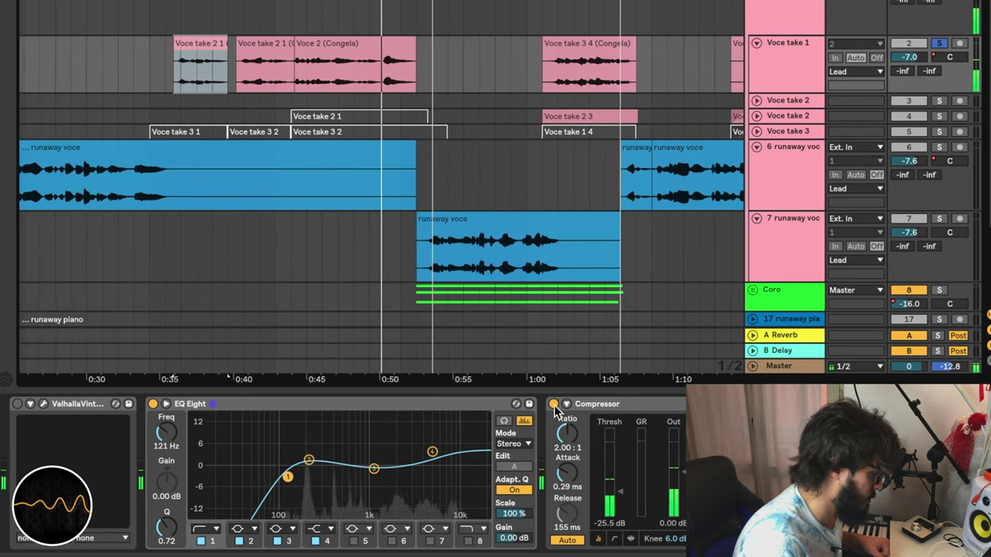
key("space")
scroll(360, 77, "up", 3)
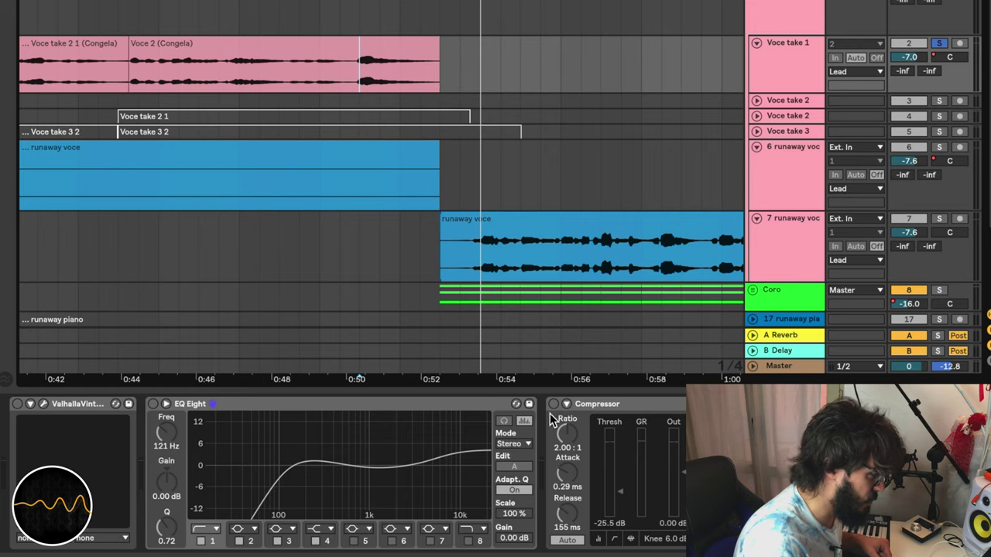
key("space")
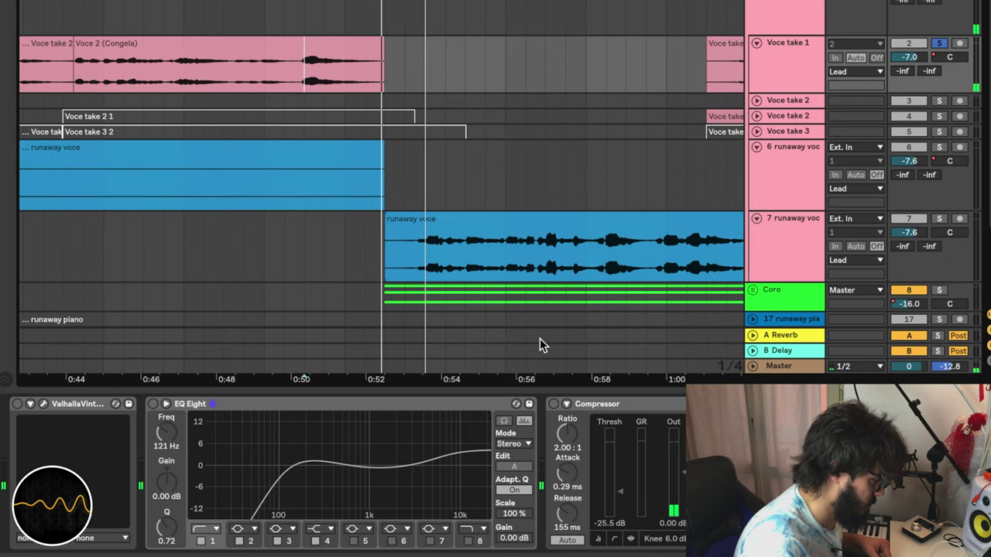
left_click(554, 404)
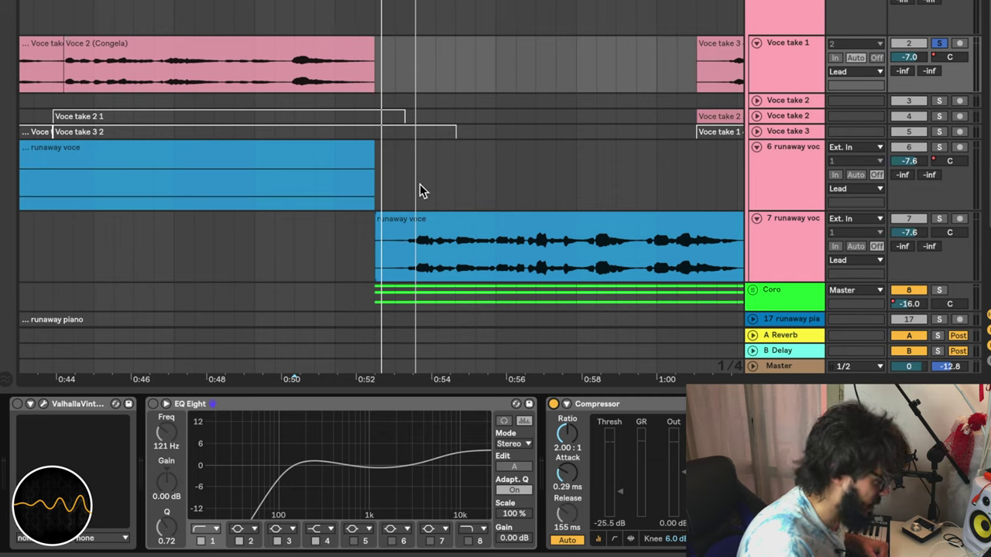
left_click(152, 405)
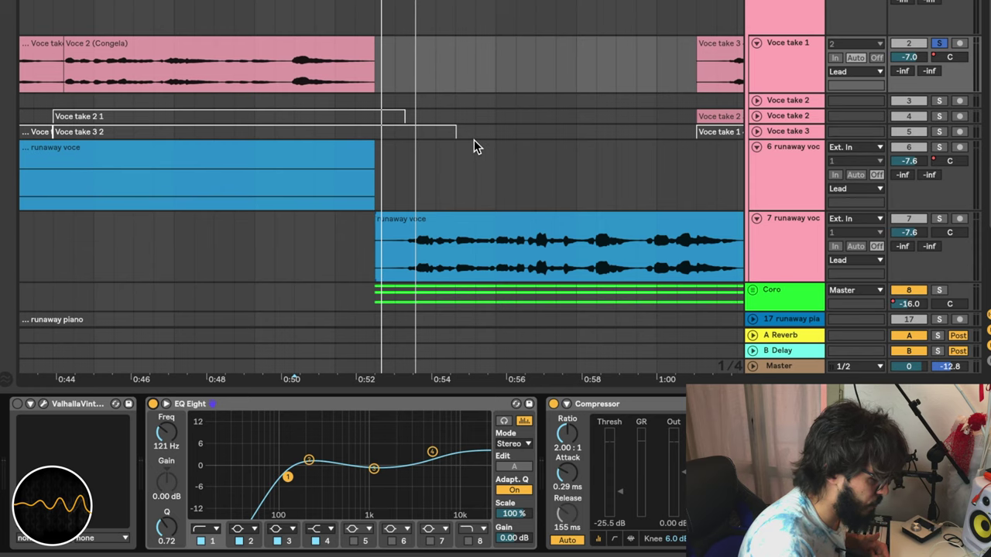
Step: Examine how the Voce take and runaway voce clips are laid out across a wider stretch of the arrangement
left_click(436, 104)
key("minus")
key("minus")
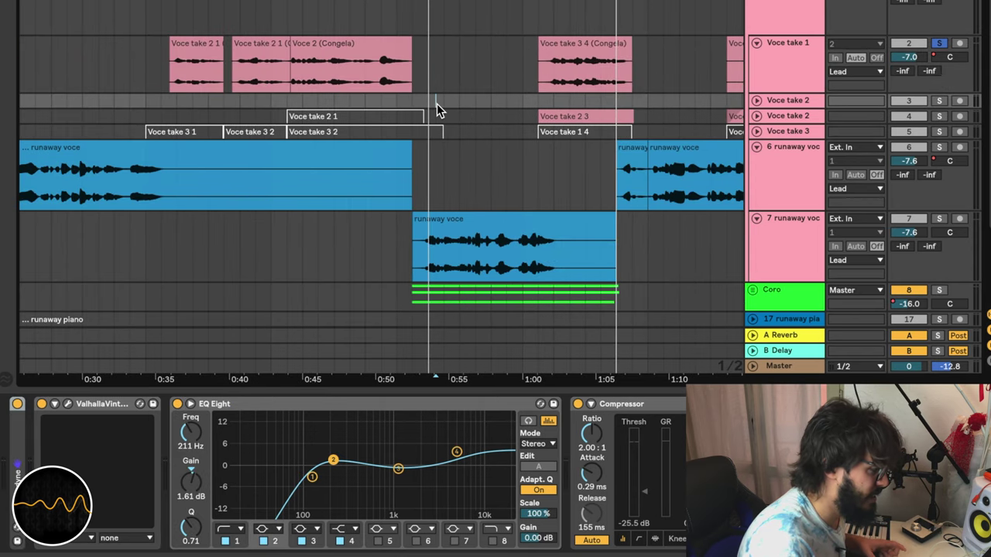
mouse_move(502, 48)
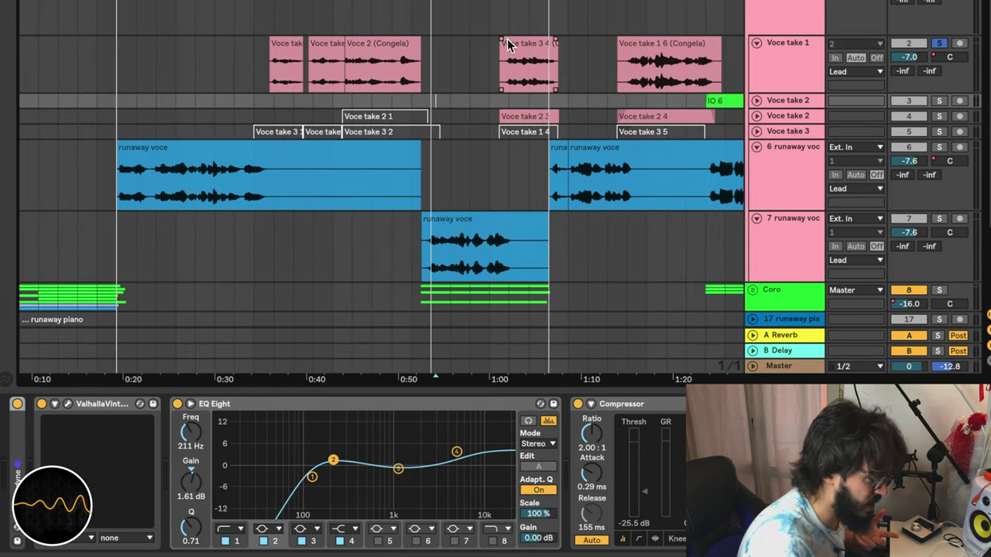
mouse_move(405, 73)
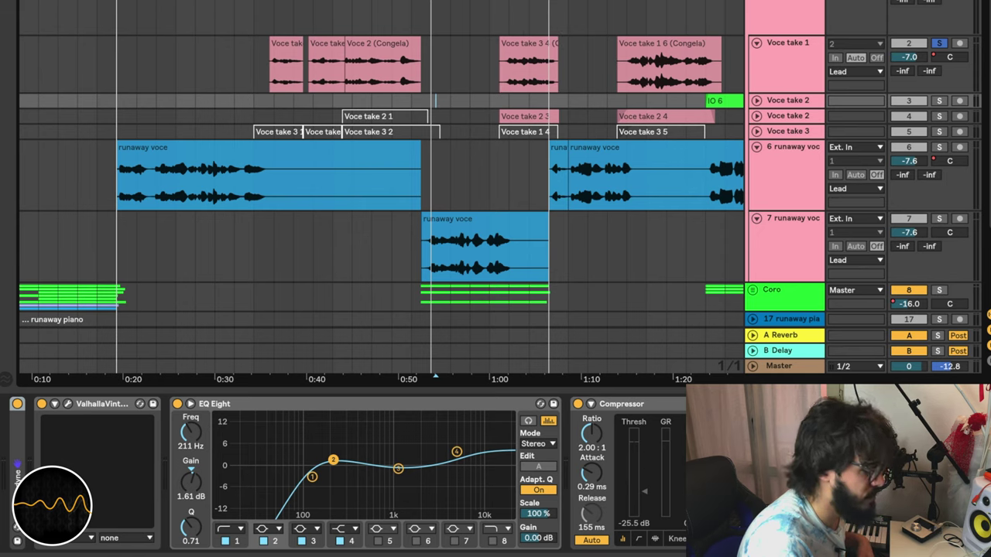